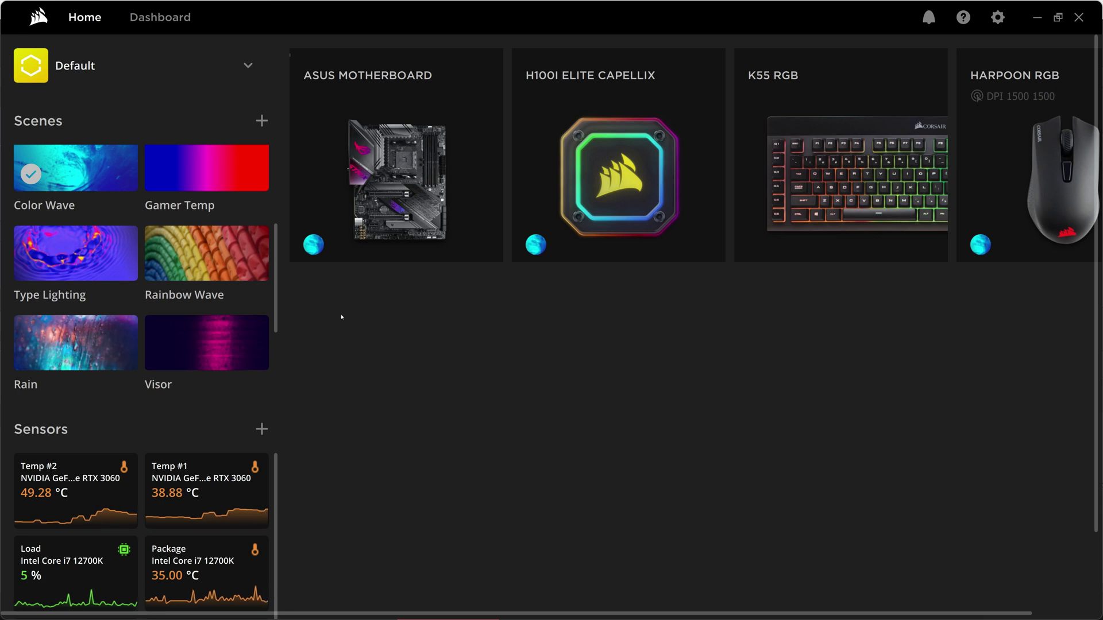
Apply the Gamer Temp lighting scene across all devices
mouse_move(420, 149)
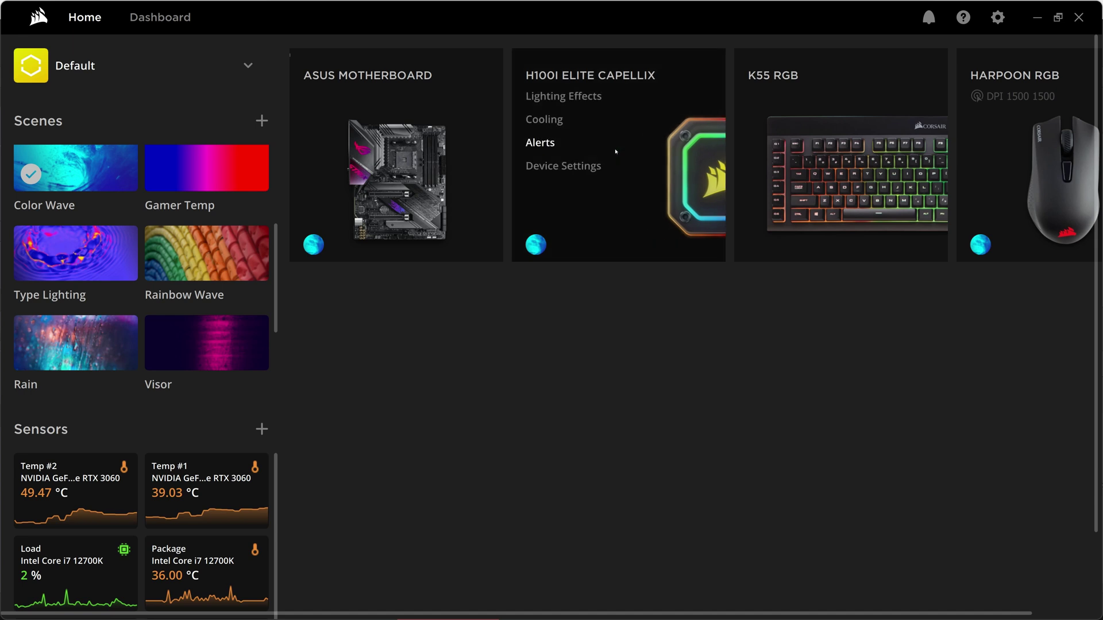
mouse_move(653, 139)
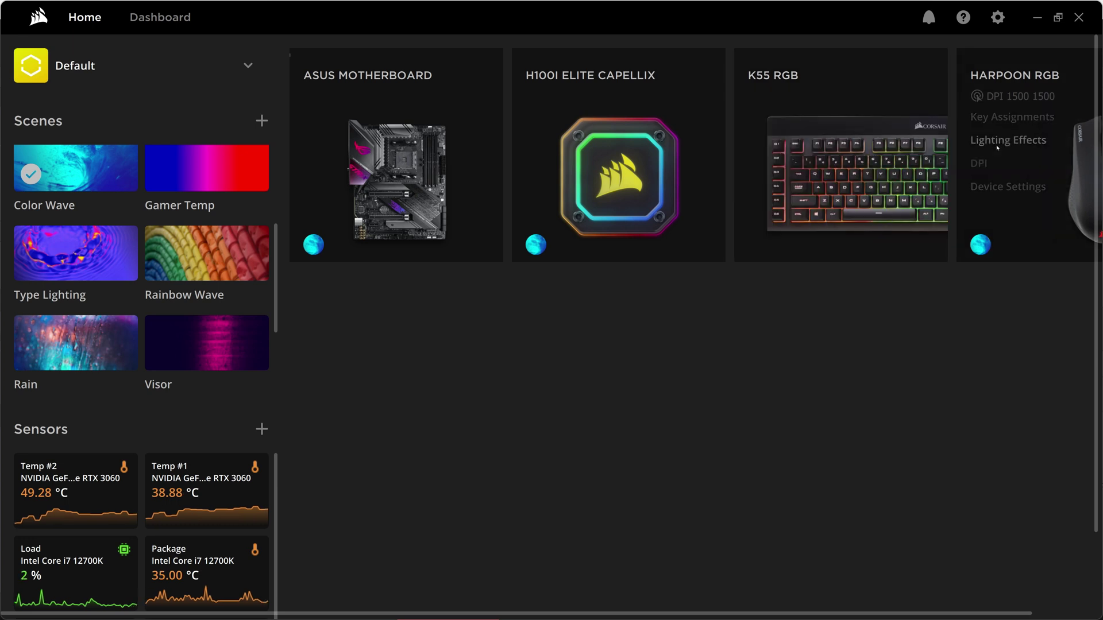
mouse_move(628, 157)
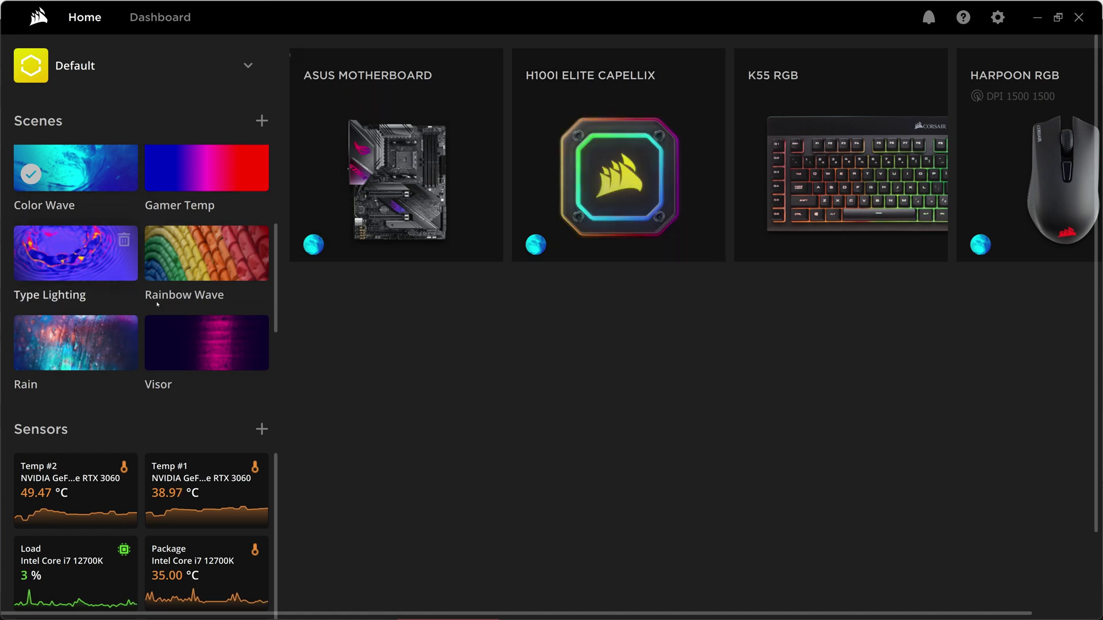
mouse_move(228, 354)
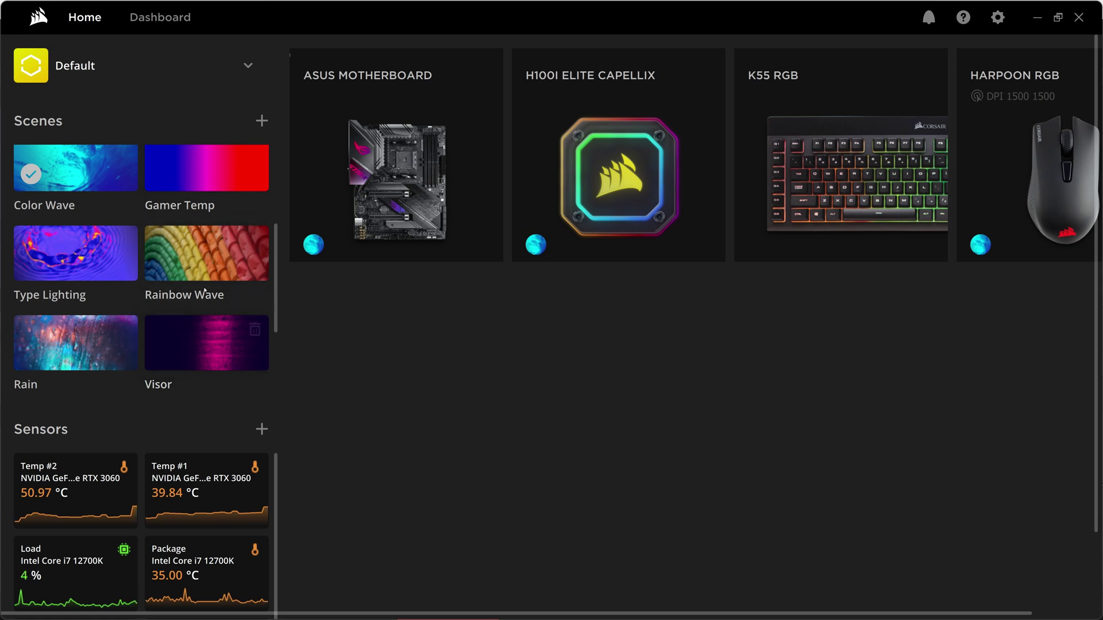
mouse_move(176, 327)
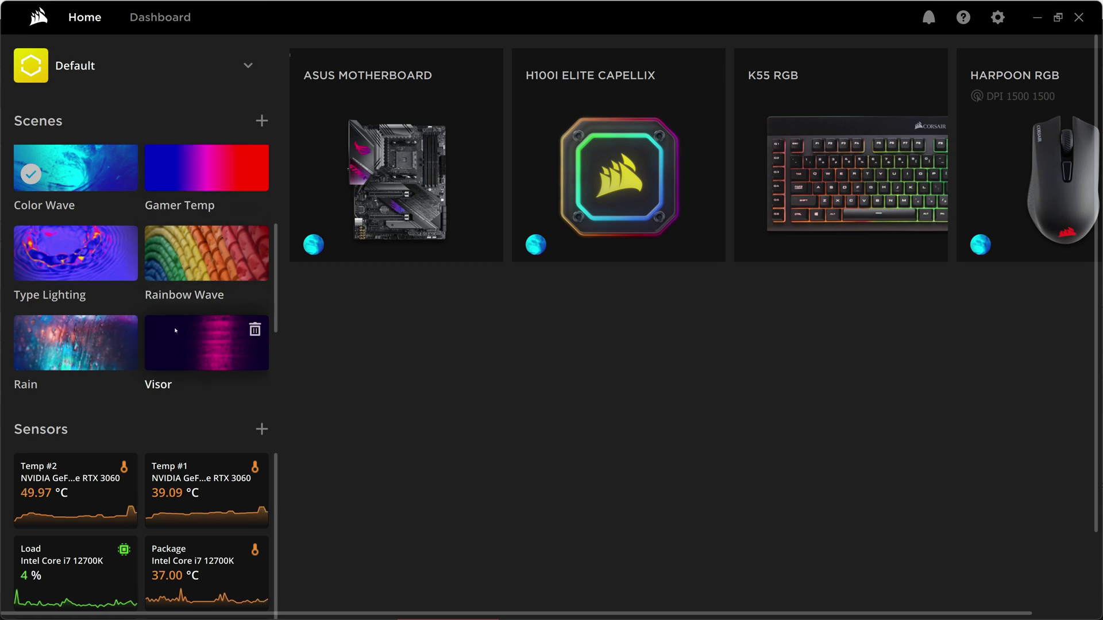
mouse_move(236, 150)
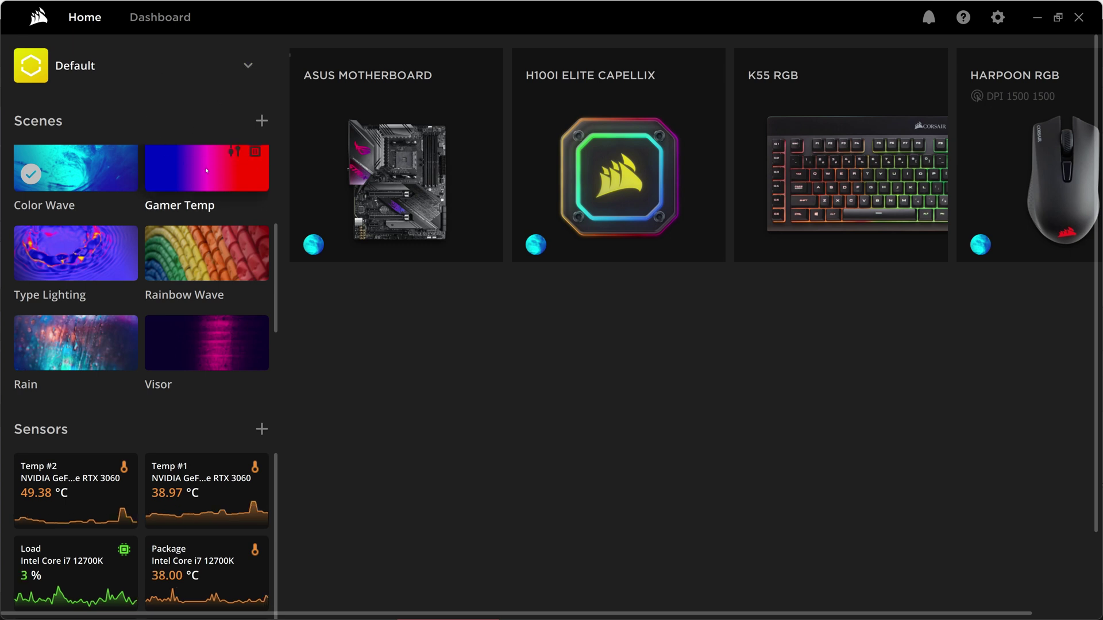
click(207, 171)
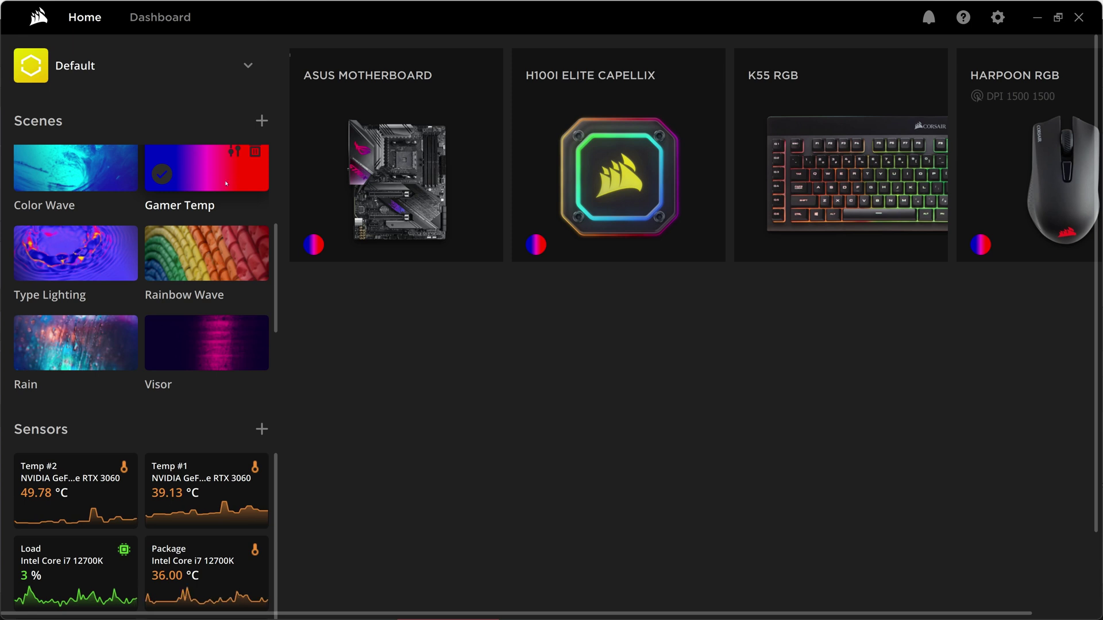
Scroll up the Scenes list and switch to the Rain GY Dark scene
scroll(272, 243, up, 1)
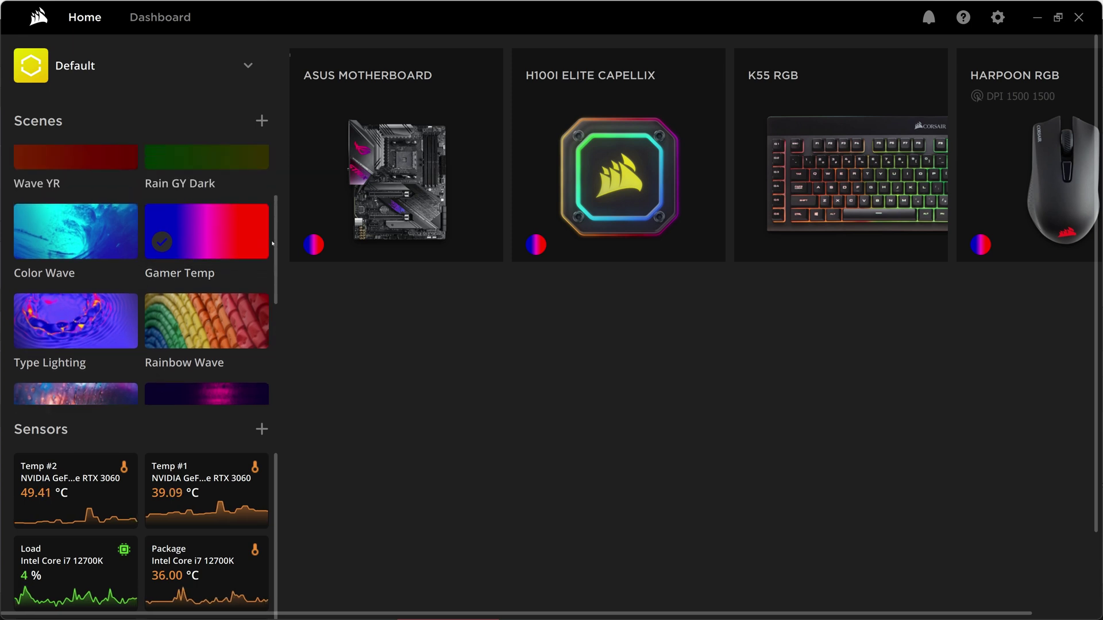
scroll(272, 244, up, 2)
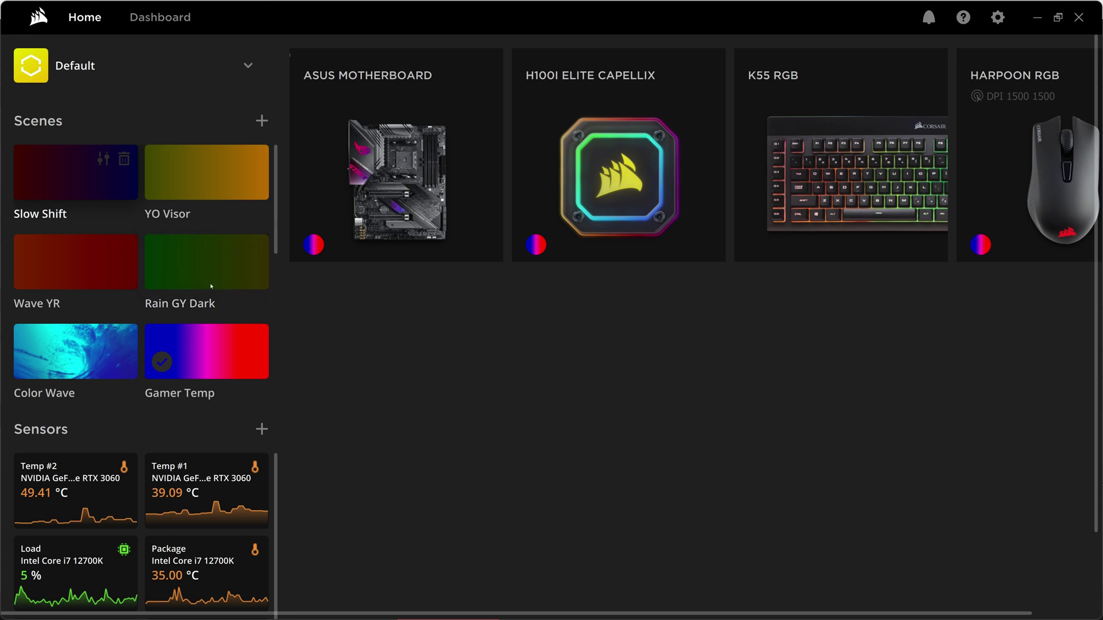
click(190, 251)
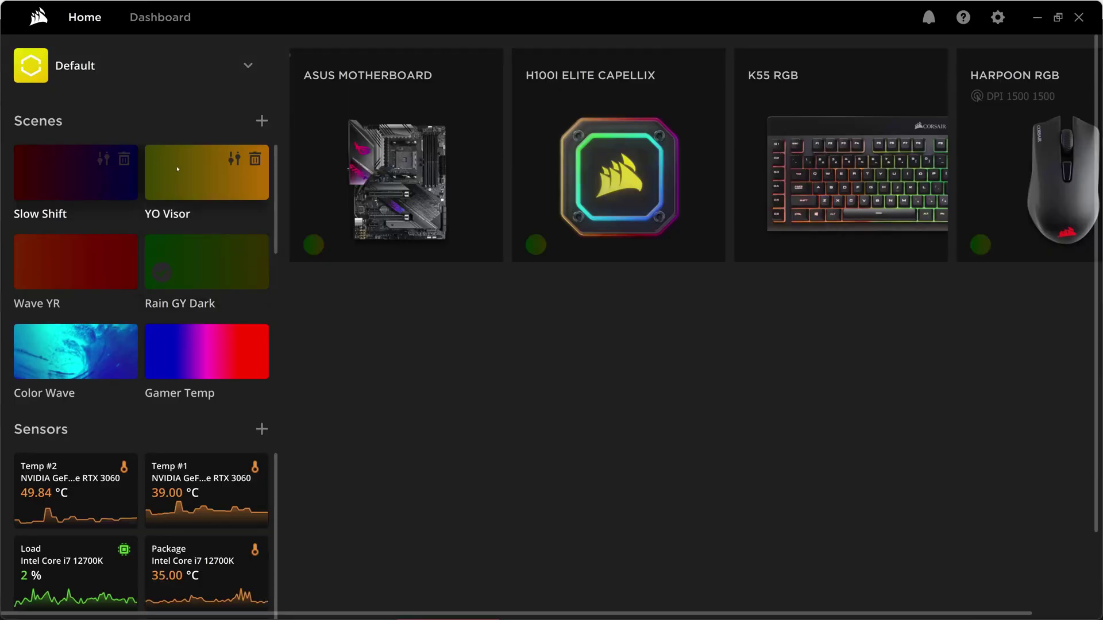
click(189, 165)
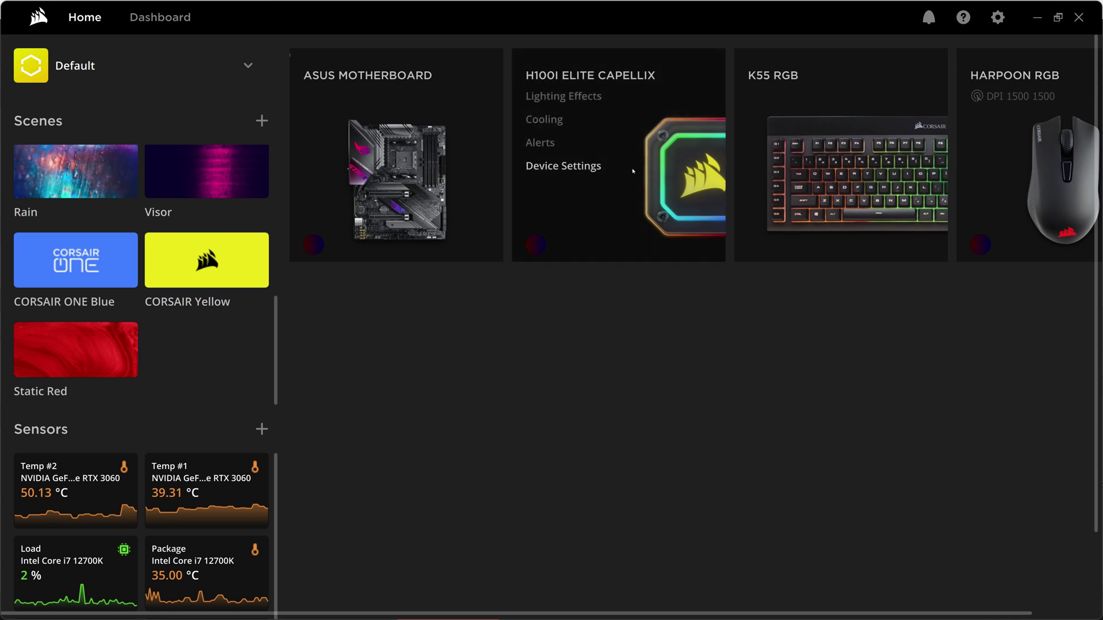
Open the H100i Elite Capellix Hardware Lighting settings, showing the Color Warp effect
click(623, 176)
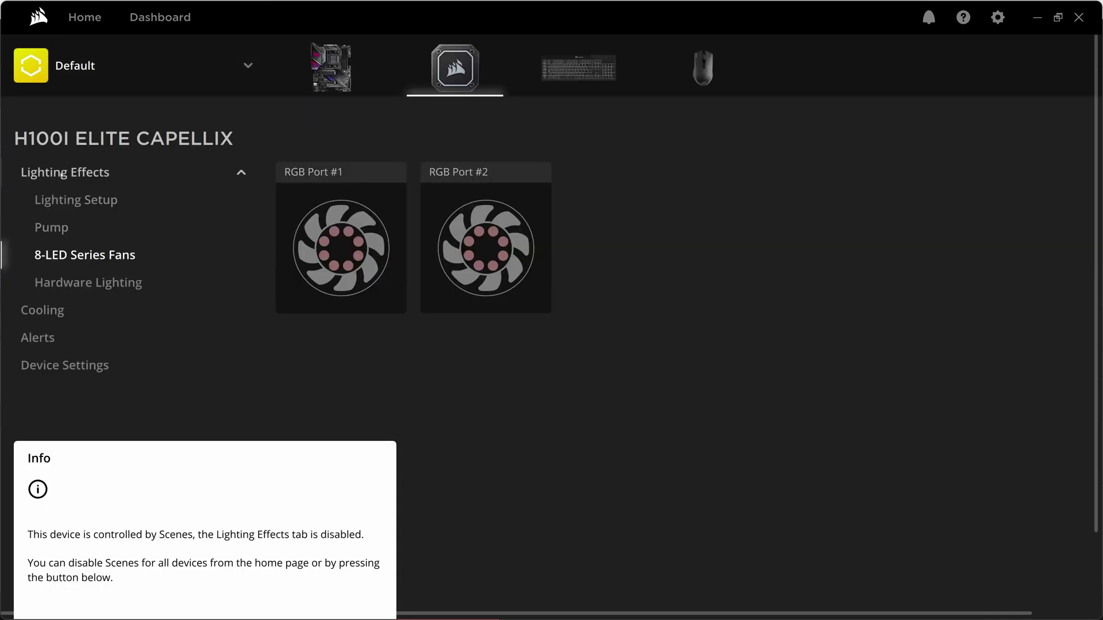
click(46, 172)
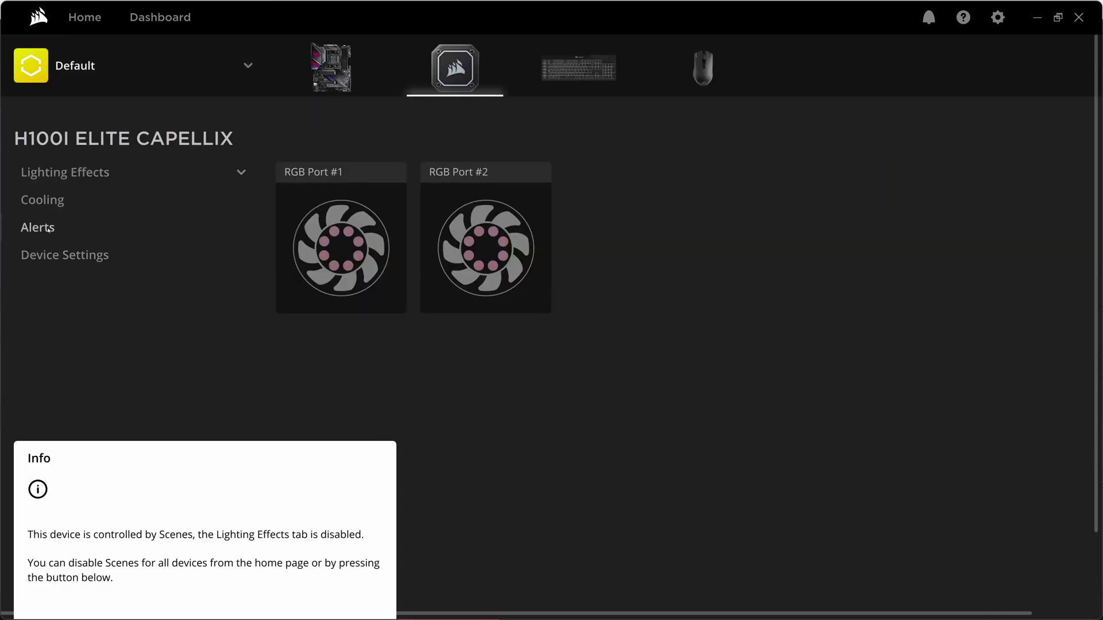
click(45, 172)
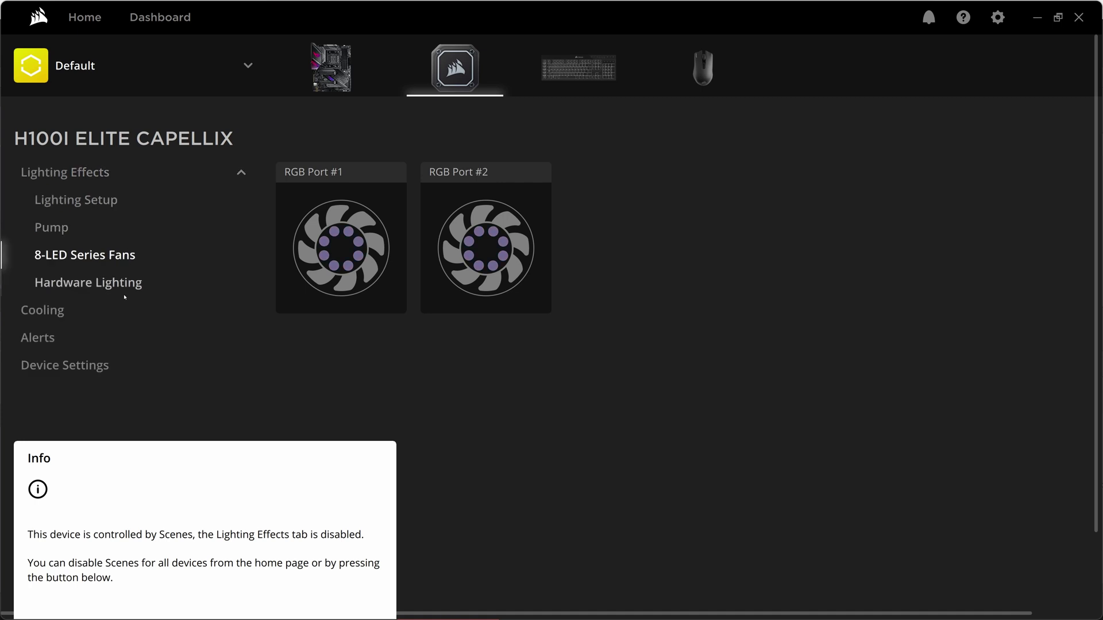
click(109, 283)
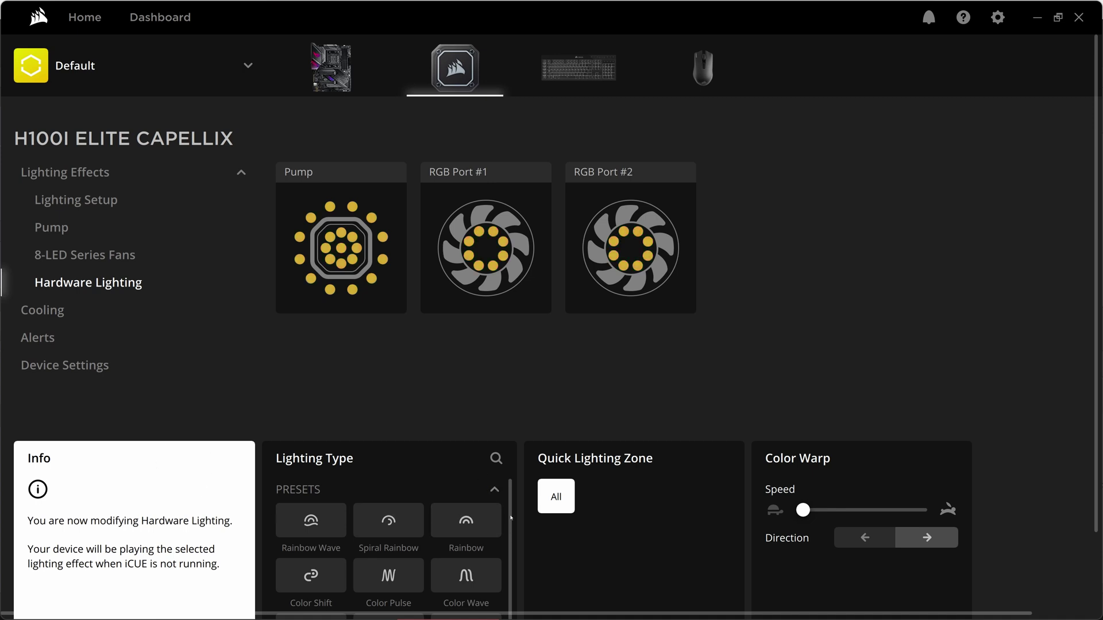
scroll(504, 562, down, 3)
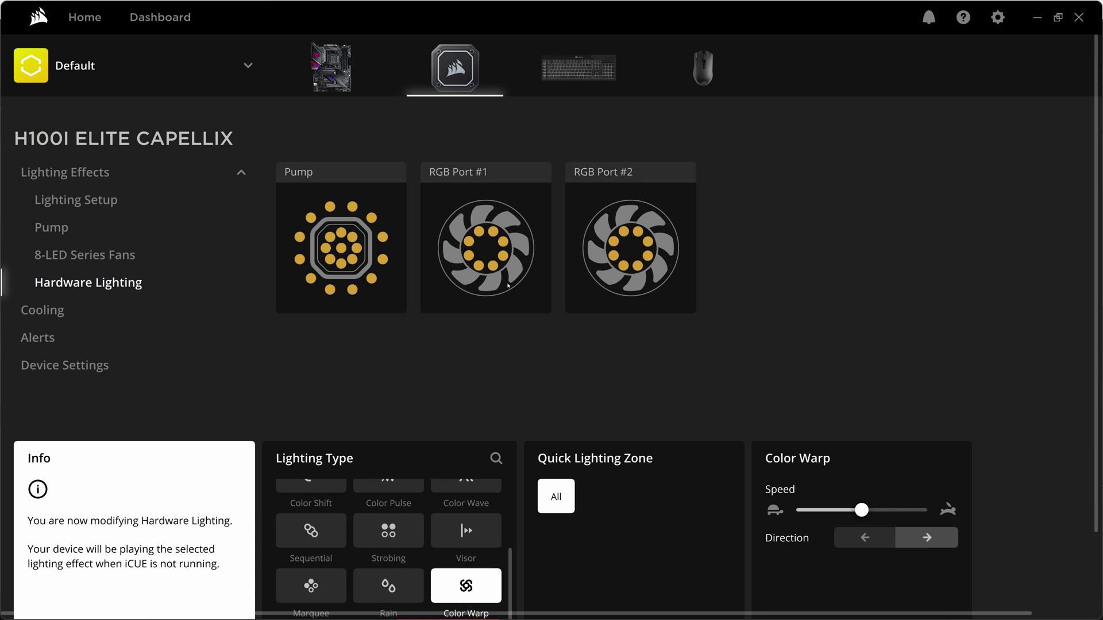
mouse_move(859, 509)
scroll(505, 514, up, 3)
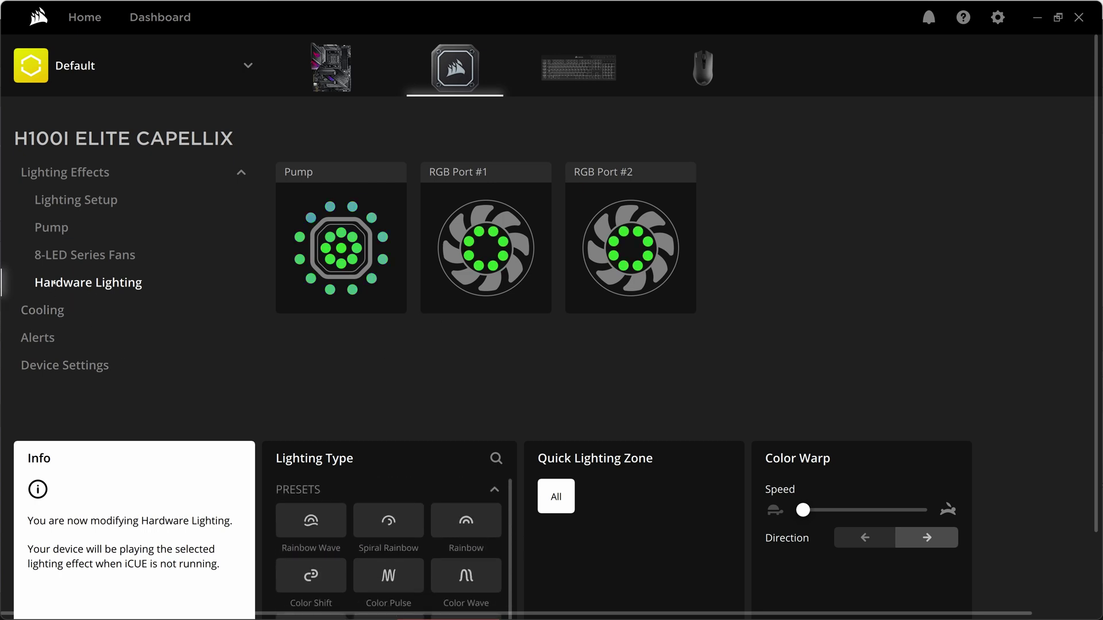
Browse the H100i fan, pump and lighting setup pages, then open its Device Settings
click(55, 254)
click(50, 225)
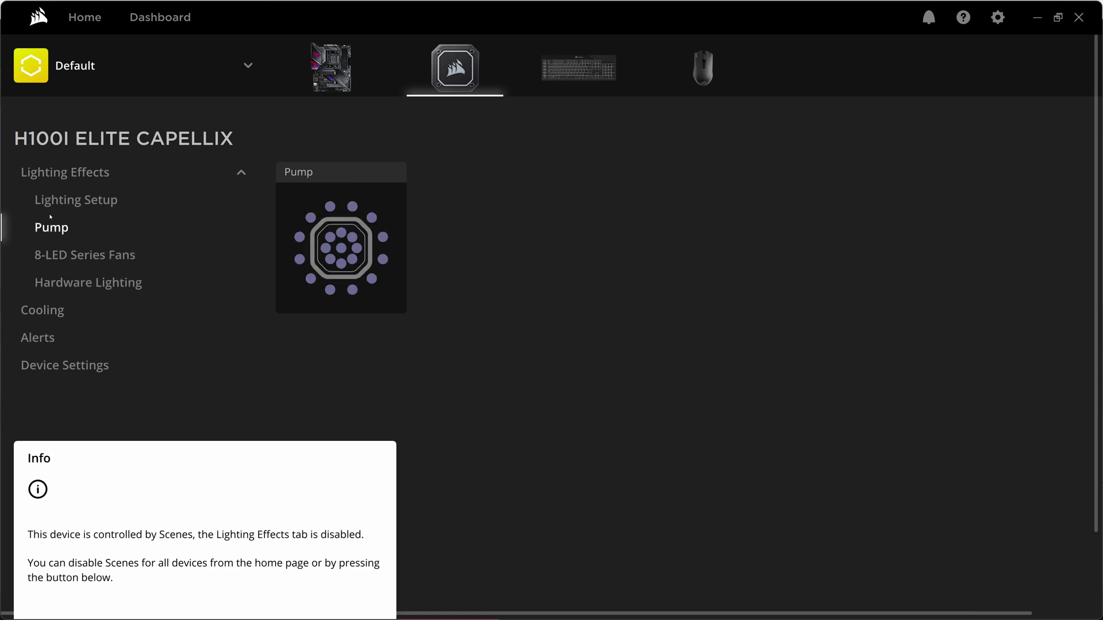
click(50, 193)
click(54, 172)
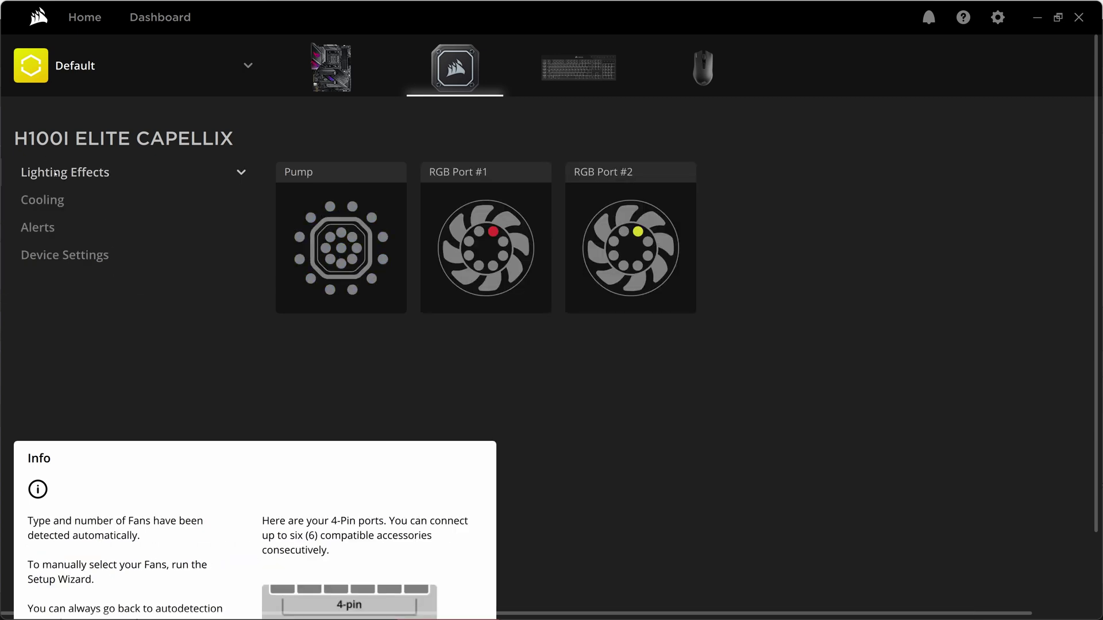
click(45, 201)
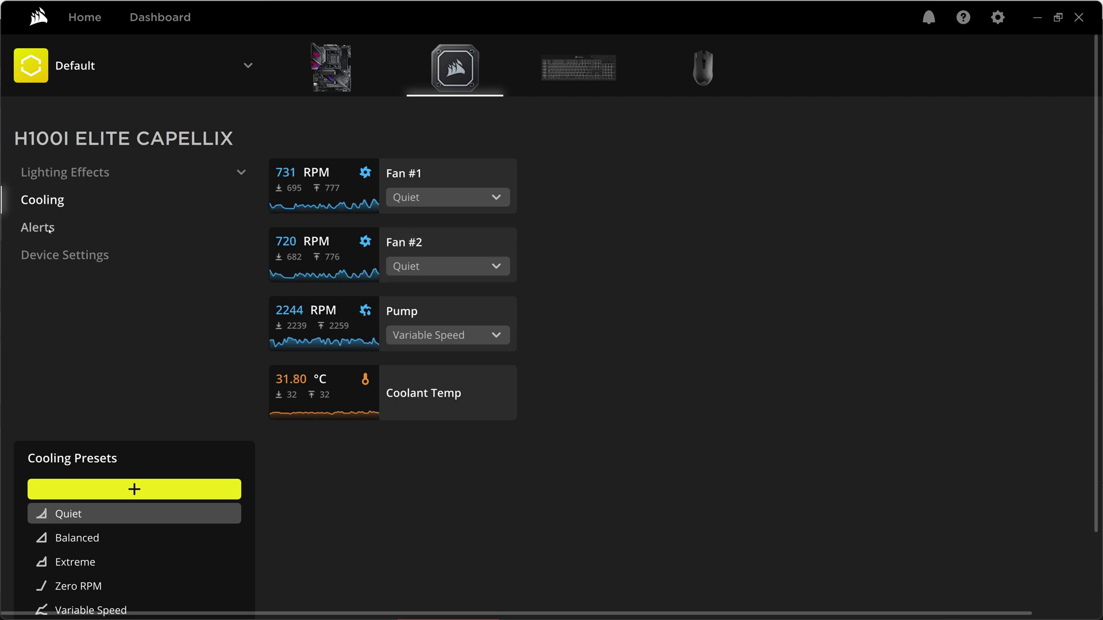
click(64, 256)
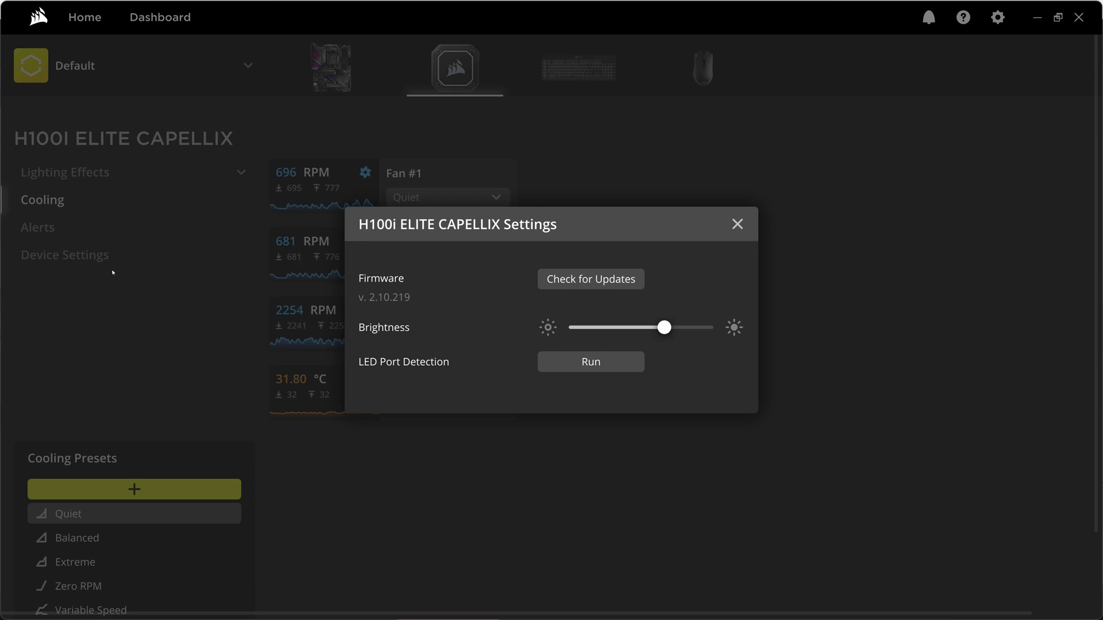
Raise the H100i LED brightness to 100% and return to the pump's cooling presets
mouse_move(560, 321)
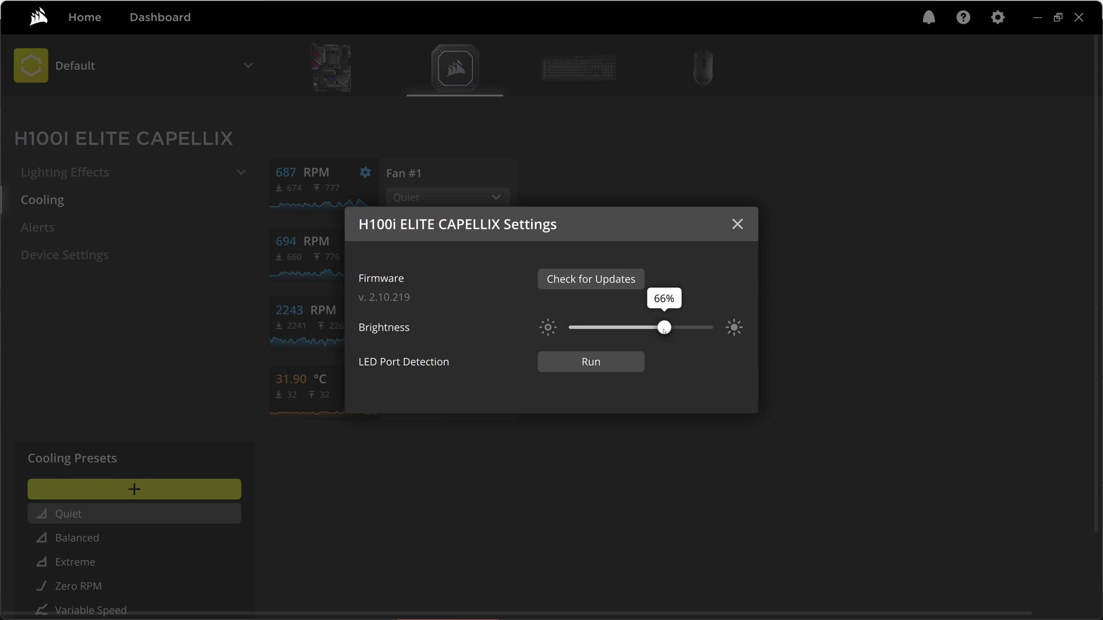
mouse_move(665, 330)
mouse_down()
mouse_move(789, 325)
mouse_move(556, 321)
mouse_move(663, 323)
mouse_up()
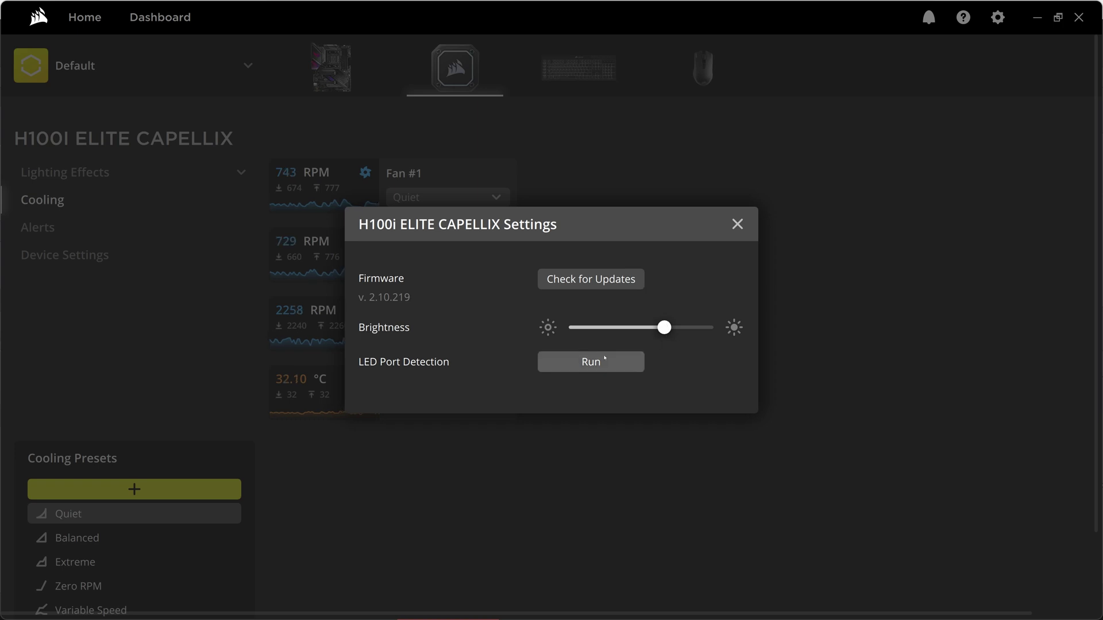
click(304, 319)
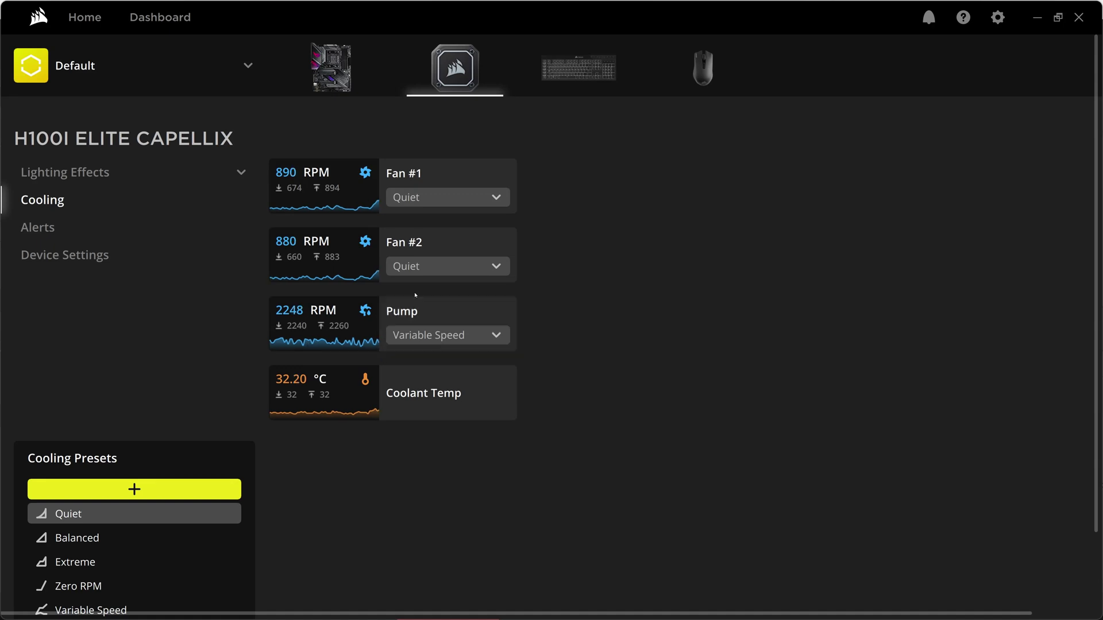
click(493, 335)
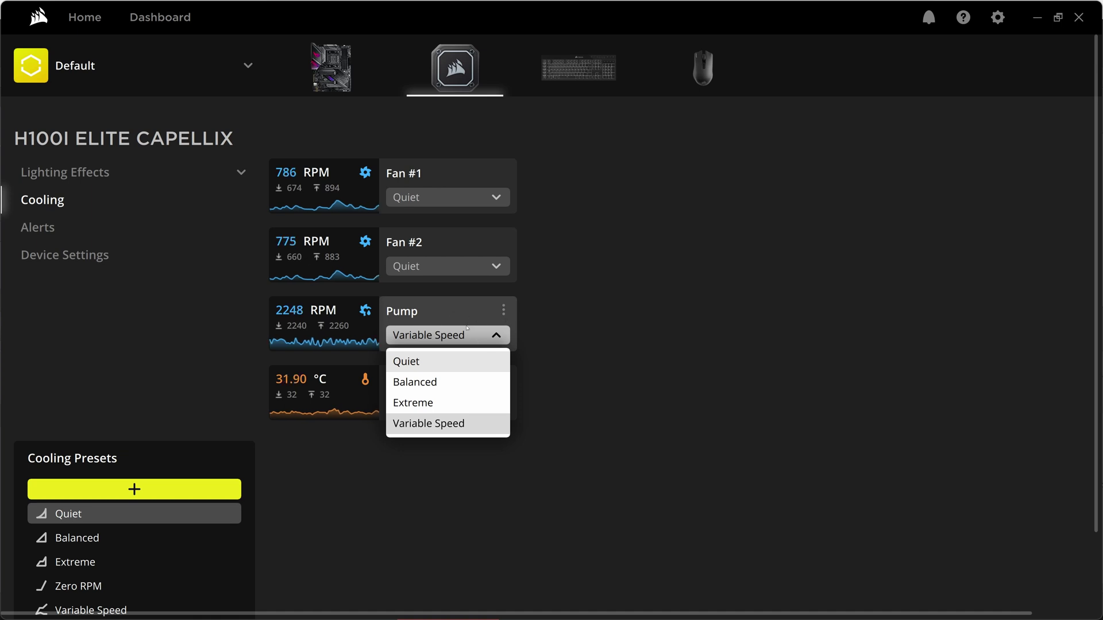
Set Fan #1 and Fan #2 to Zero RPM, leaving the pump on Variable Speed
click(539, 324)
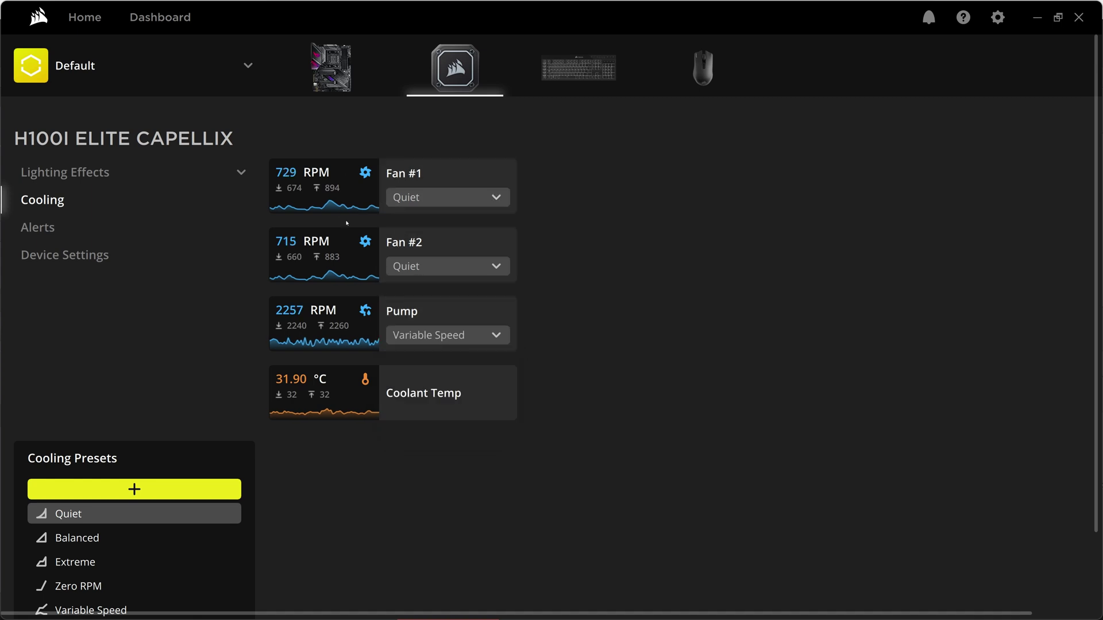
click(495, 199)
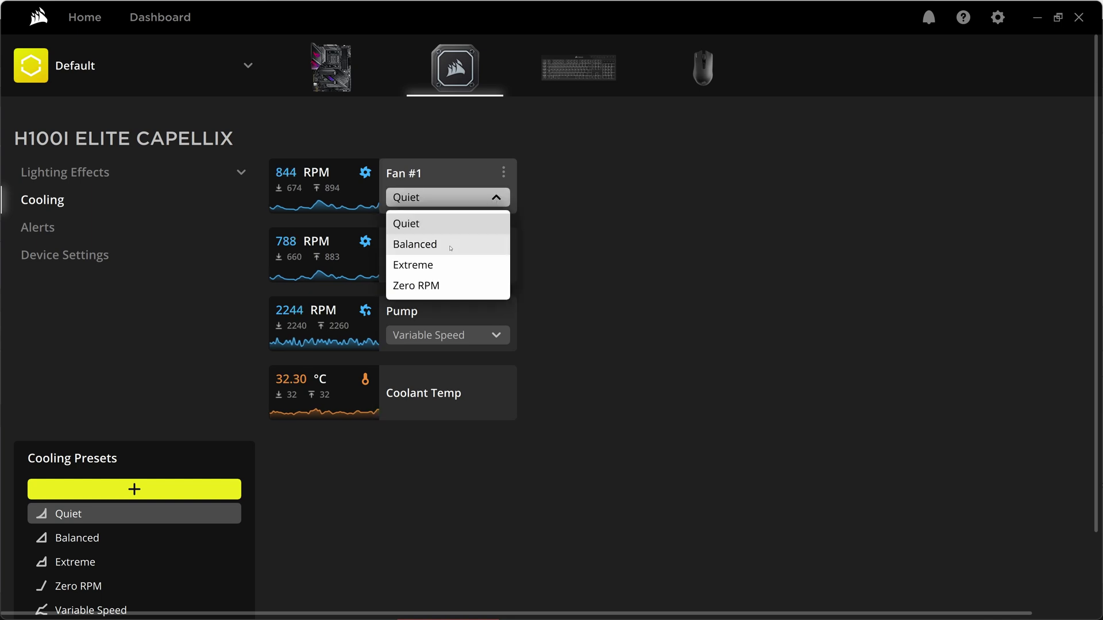
click(443, 287)
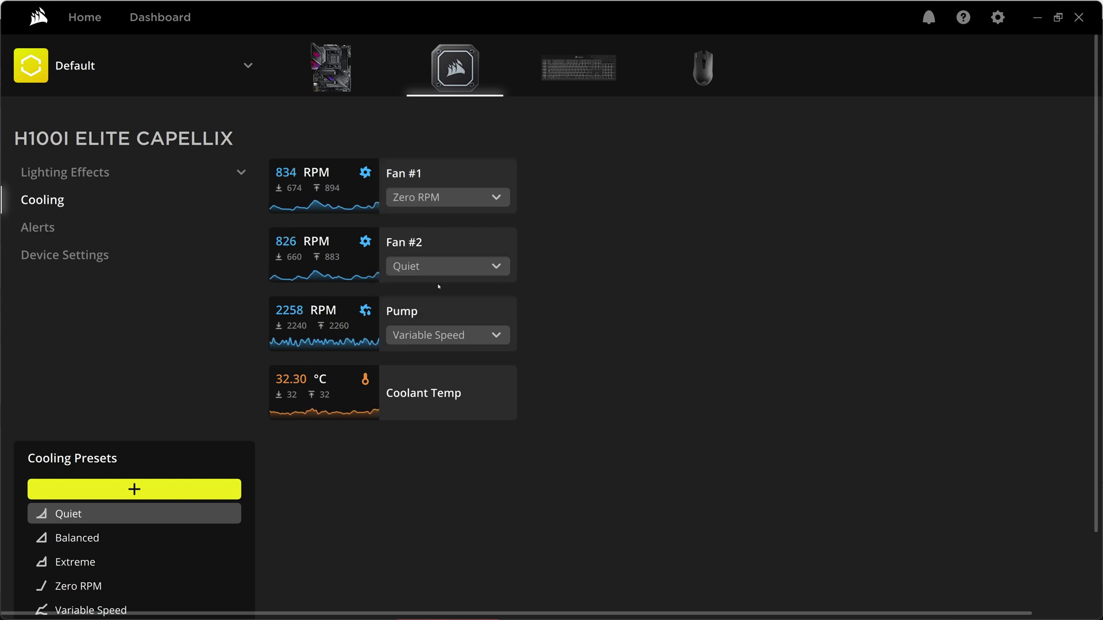
click(442, 271)
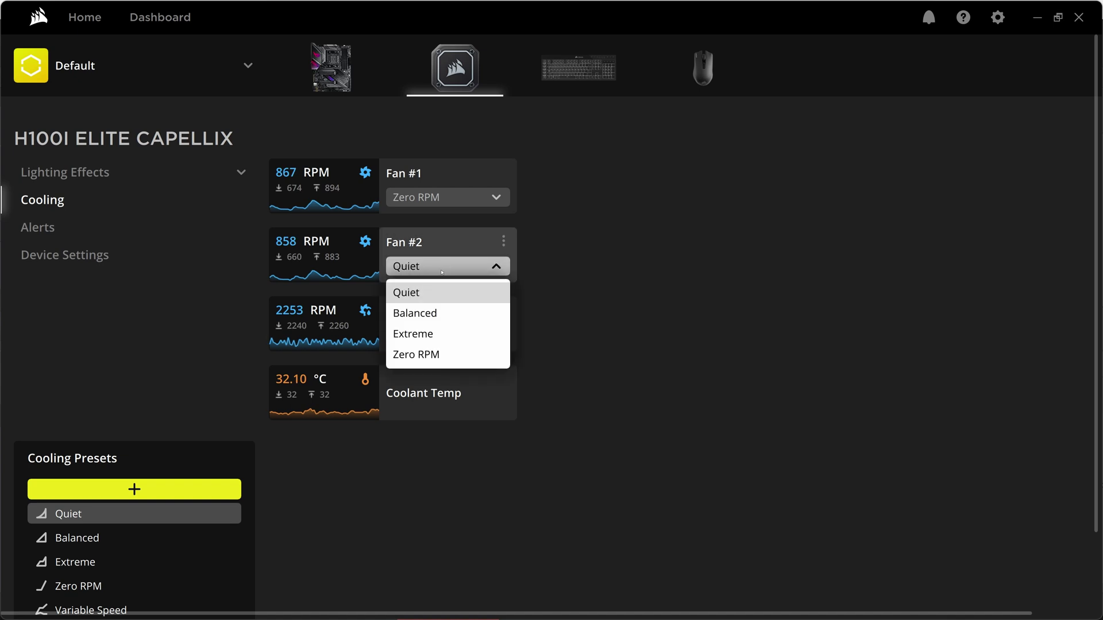
click(405, 355)
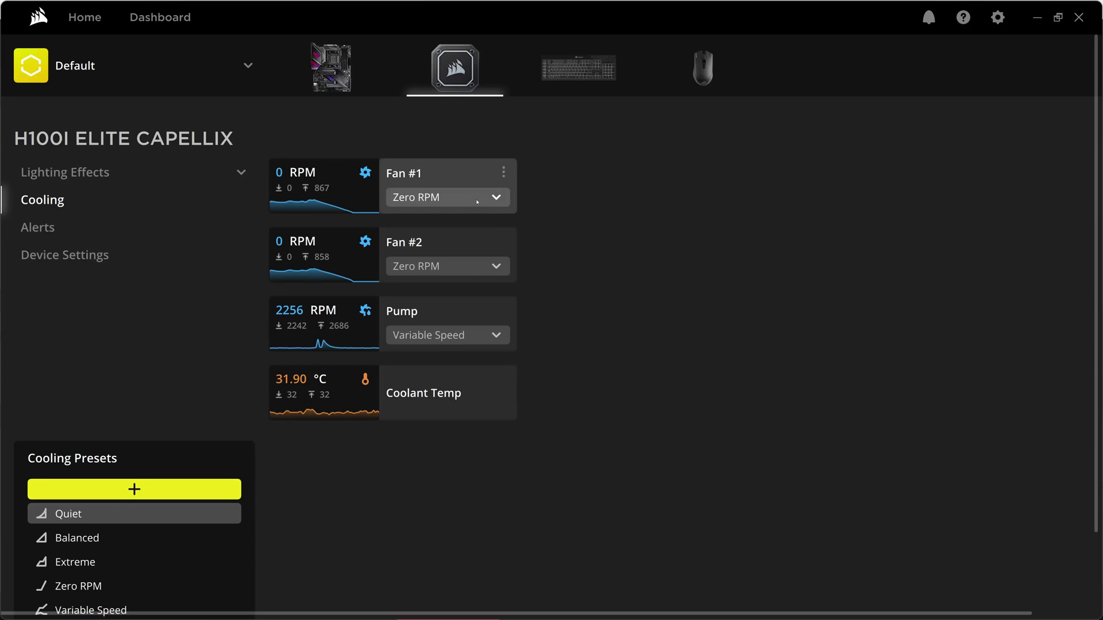
Put both fans on Balanced and view the H100i Alerts page with 70 °C Emergency Shutdown
click(477, 197)
click(477, 196)
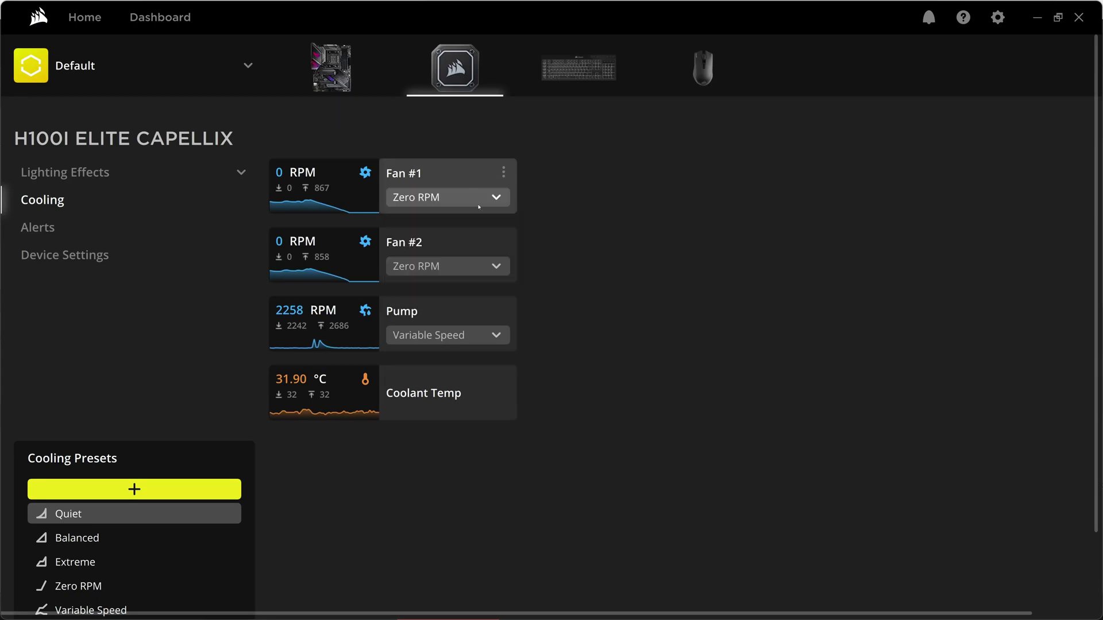
click(476, 266)
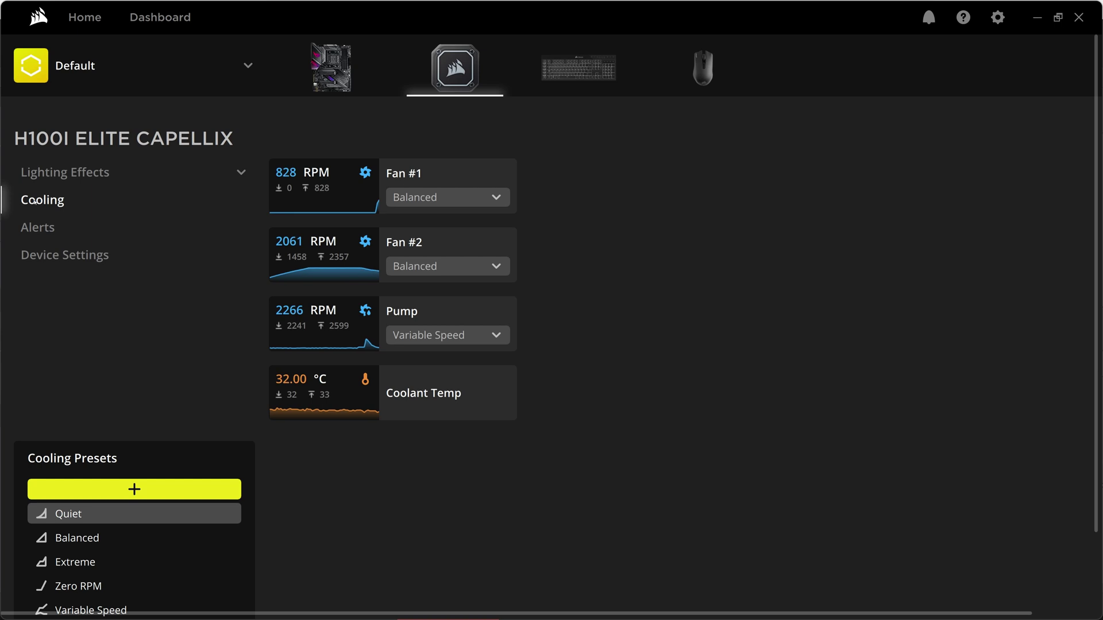
click(51, 171)
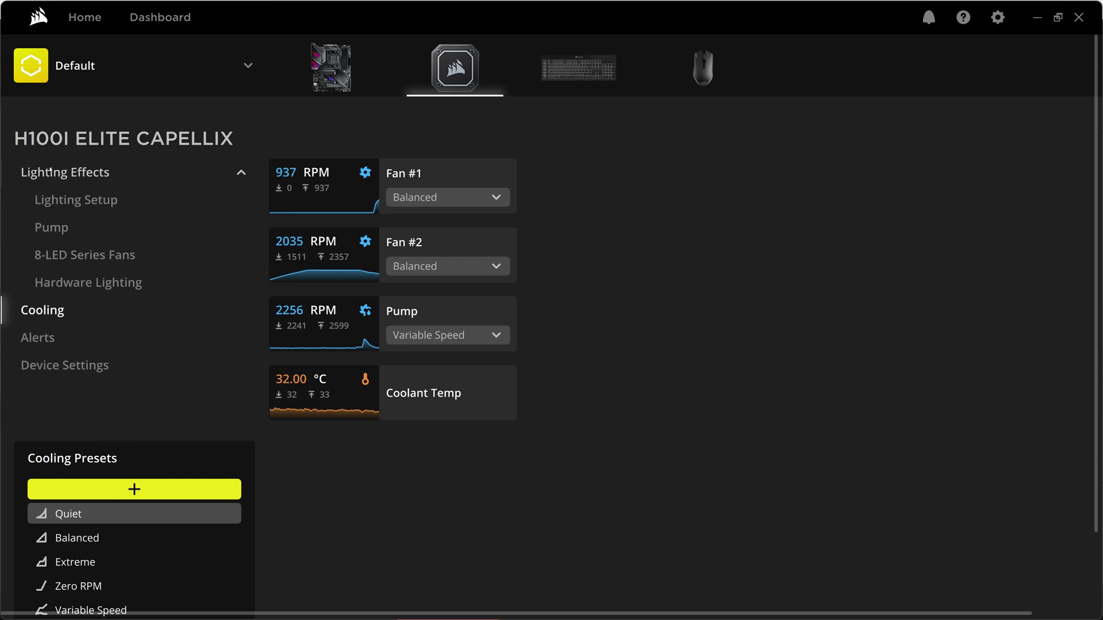
click(38, 339)
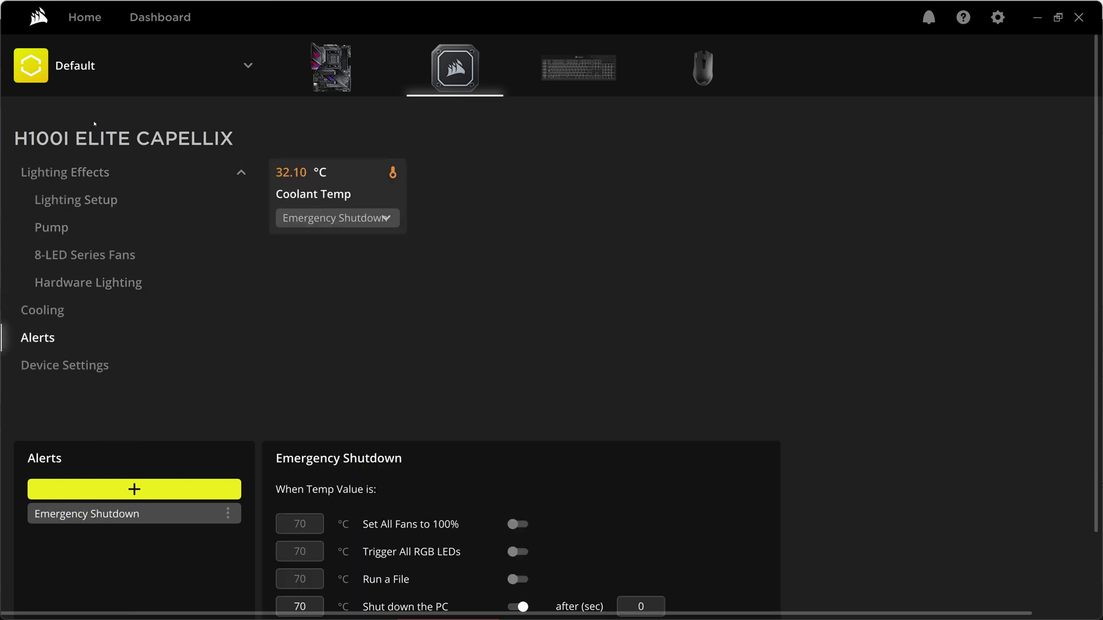
From the Home overview, scroll to the top of Scenes and begin a new scene
click(84, 25)
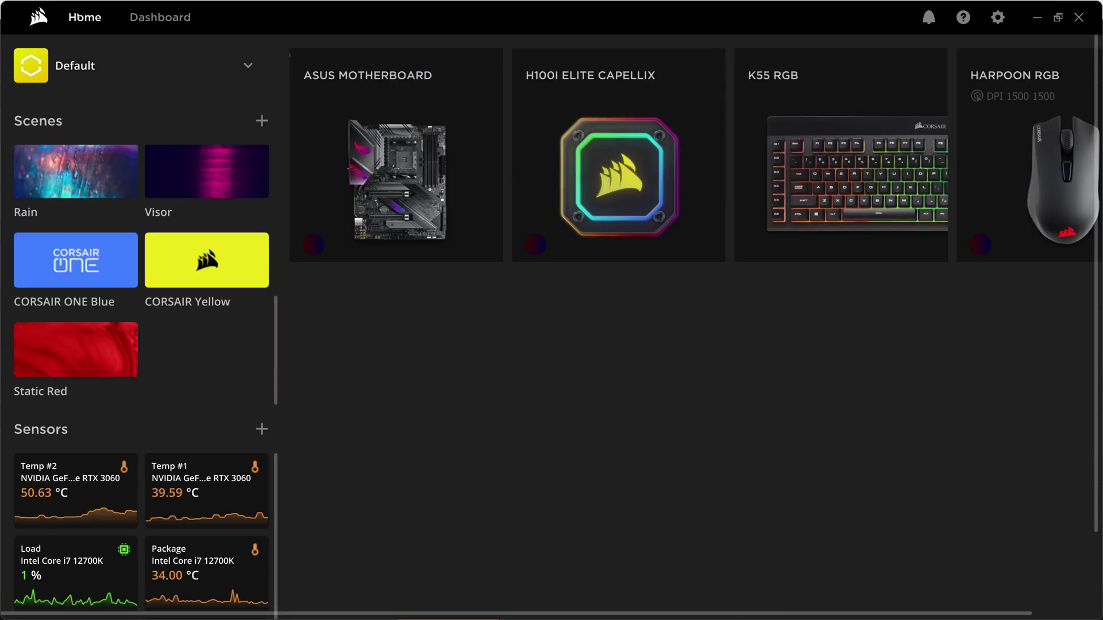
drag(274, 388, 275, 238)
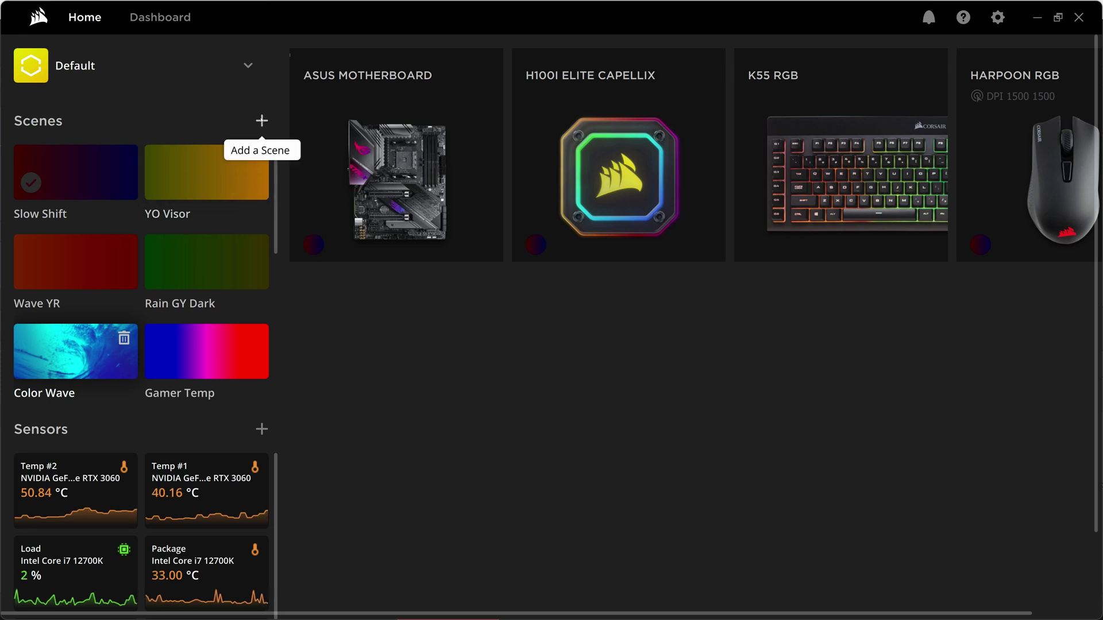
click(261, 121)
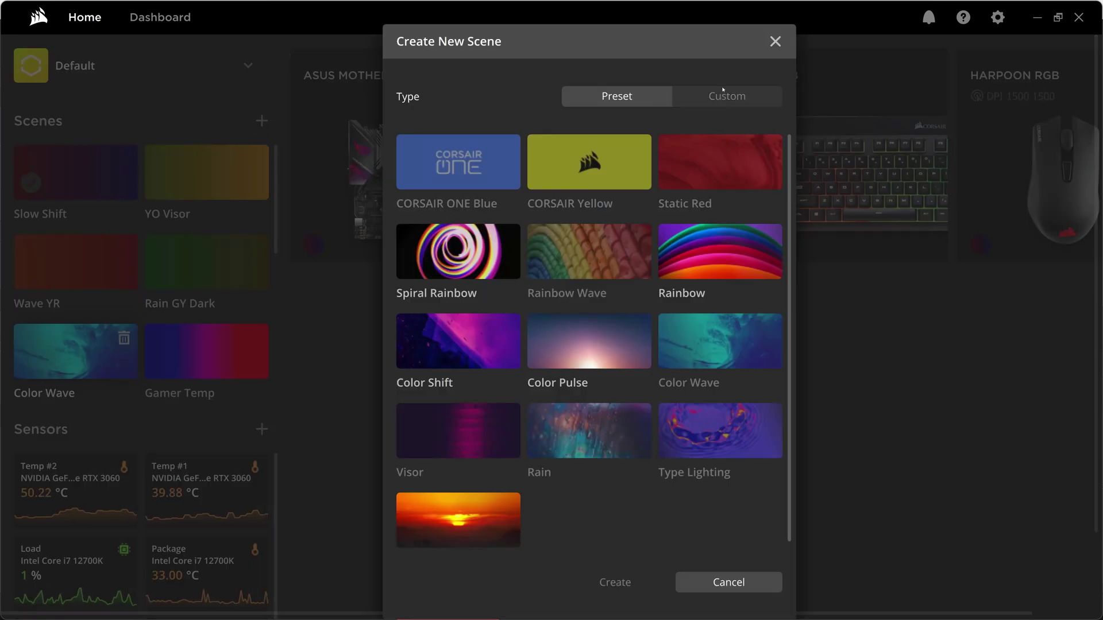
Make Scene 14 a Custom scene after previewing the Spiral Rainbow and Rainbow presets
click(714, 102)
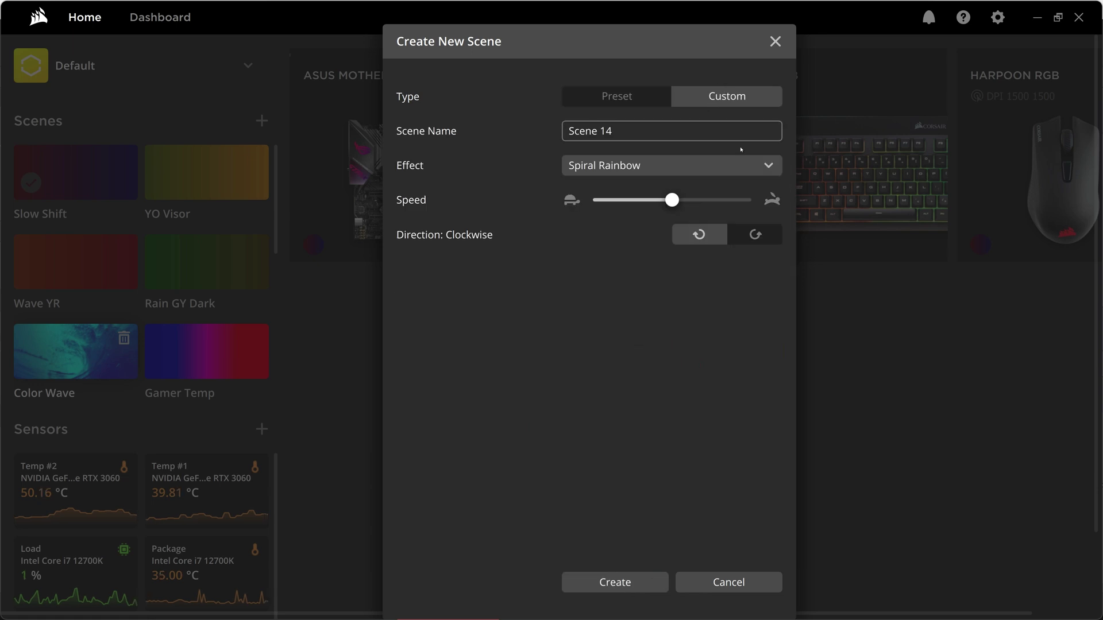
click(664, 168)
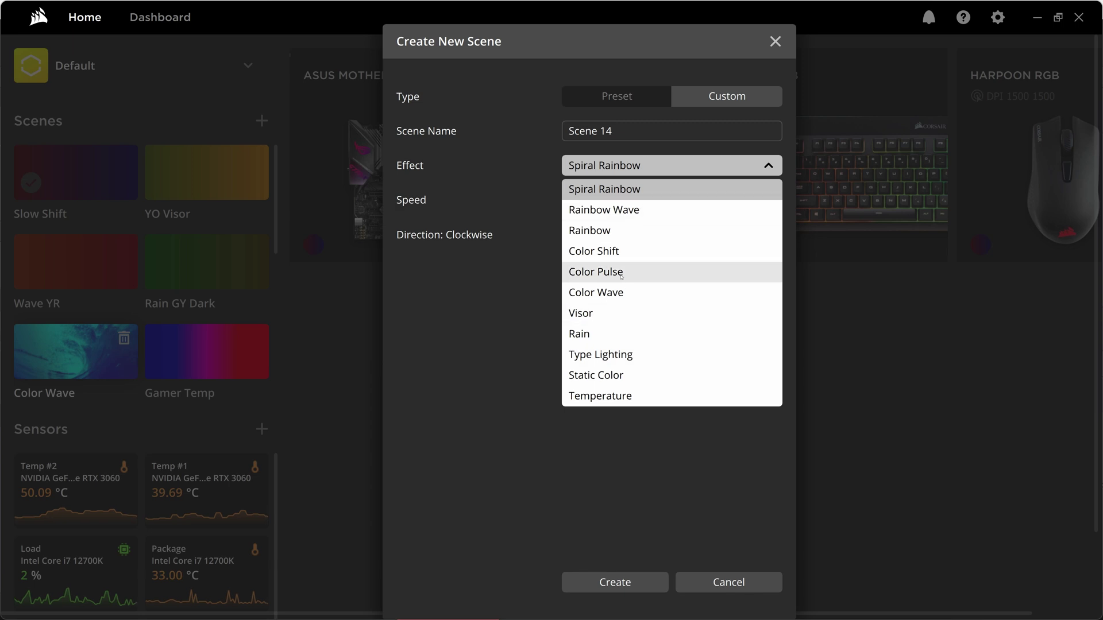
click(613, 99)
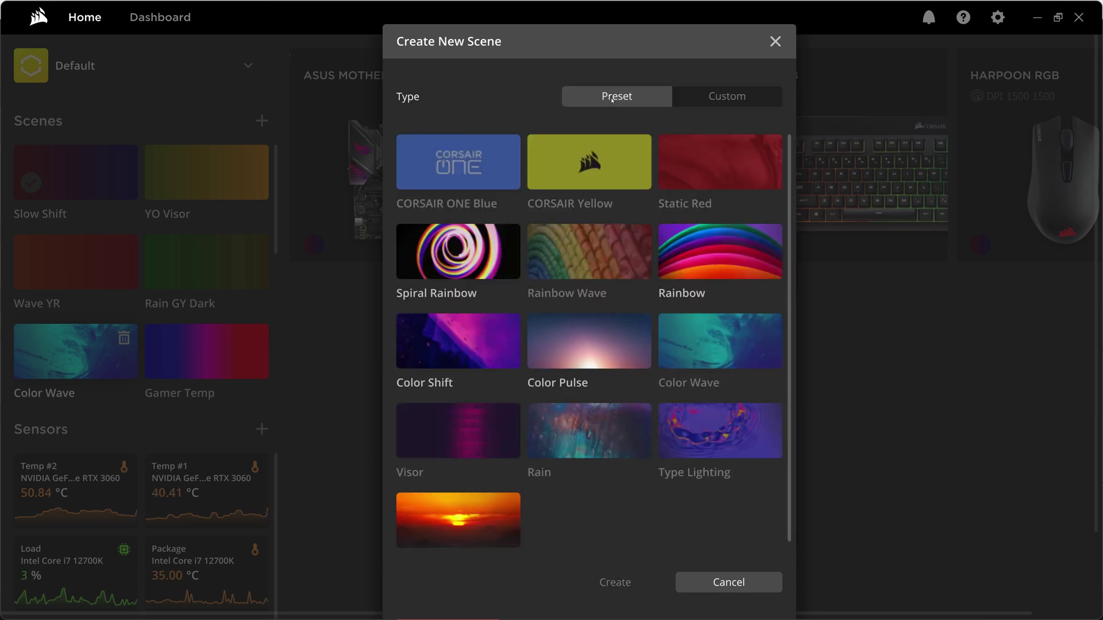
click(451, 260)
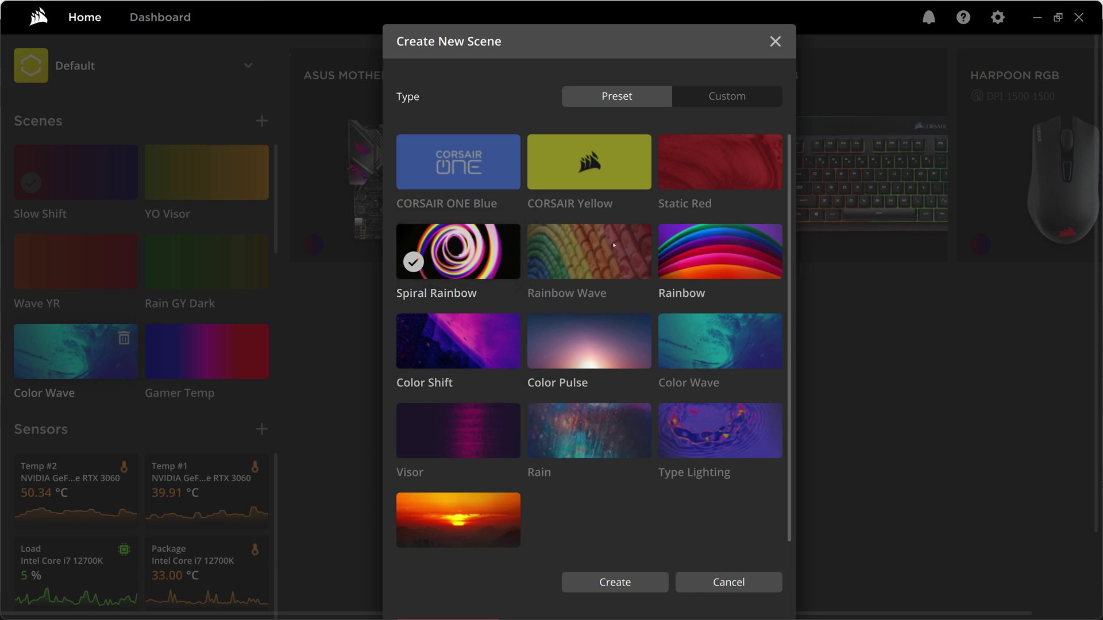
click(741, 262)
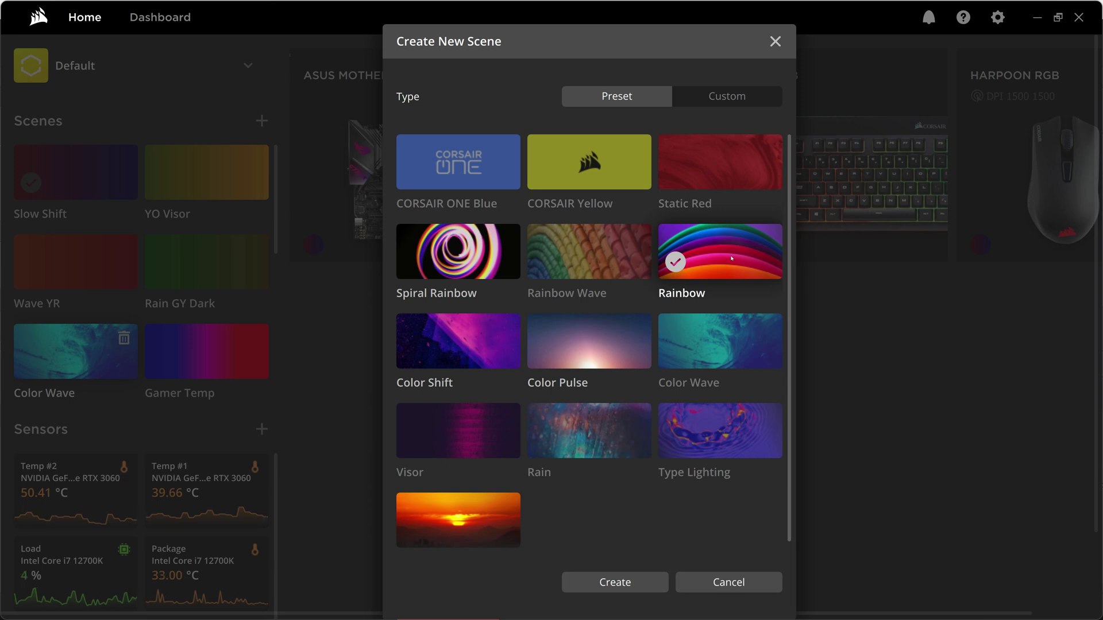
click(707, 92)
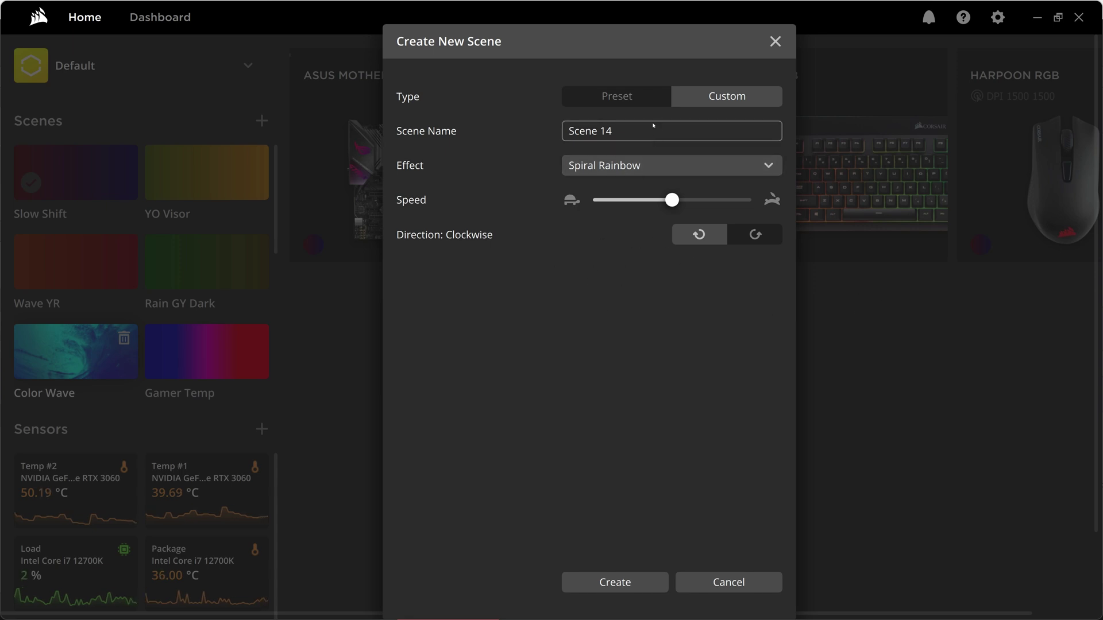
Give Scene 14 the Rain effect and darken its two colours to dark red and navy
click(661, 165)
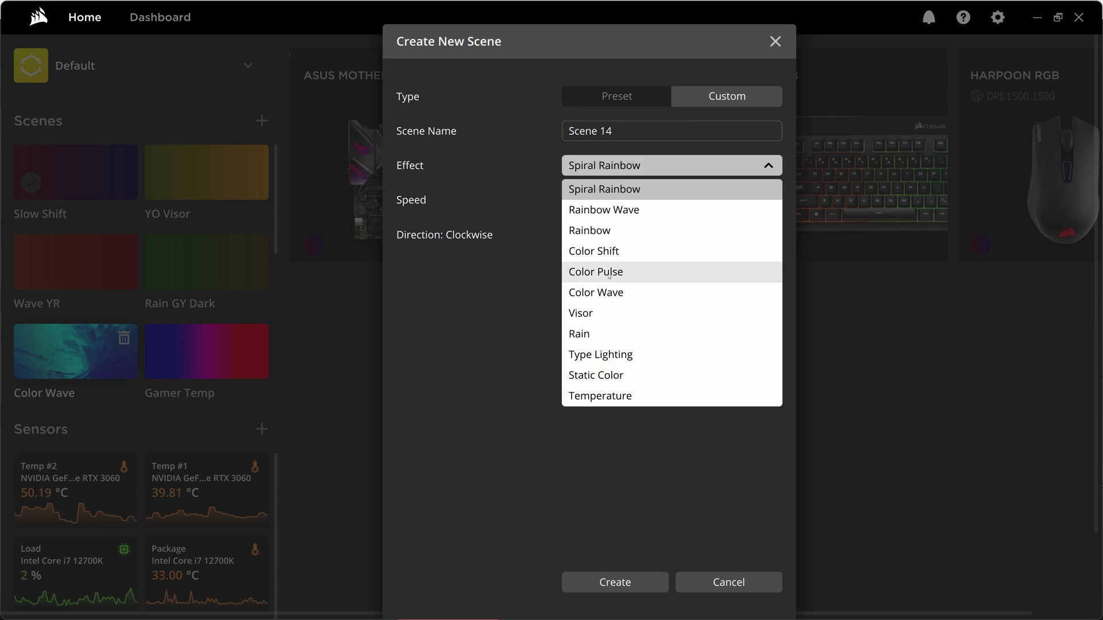
click(579, 335)
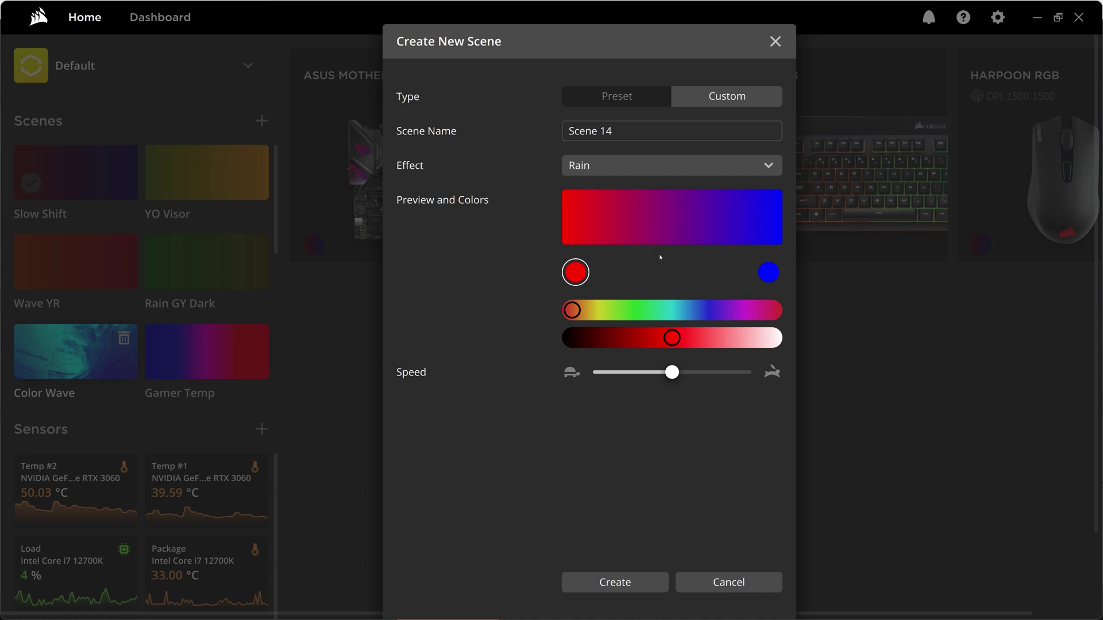
drag(664, 341, 574, 347)
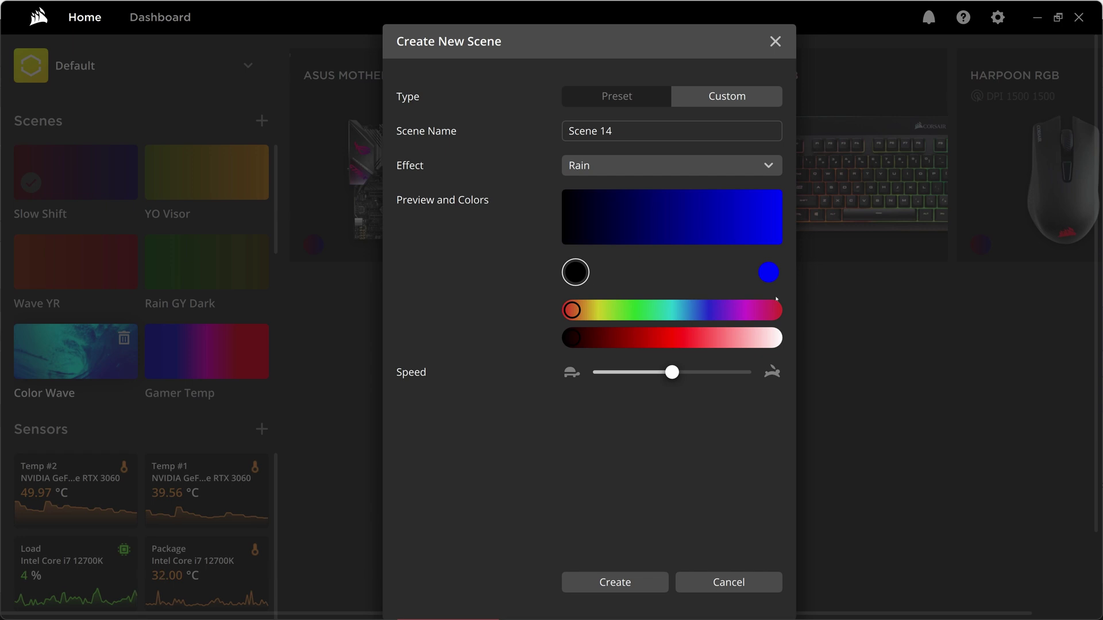
click(768, 269)
drag(660, 343, 557, 344)
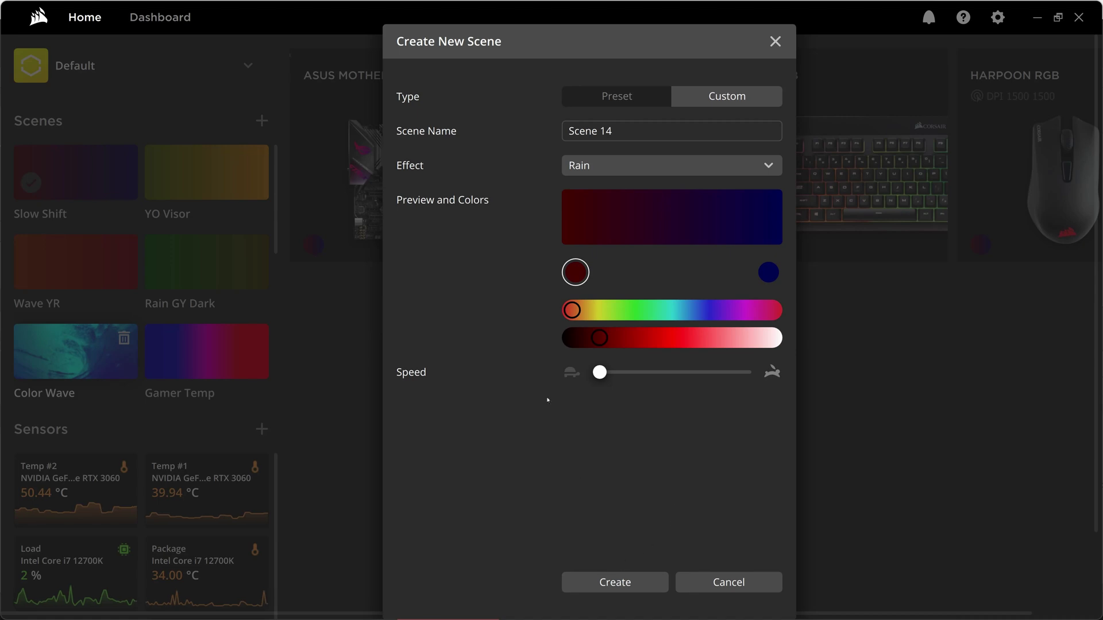
drag(620, 132, 517, 135)
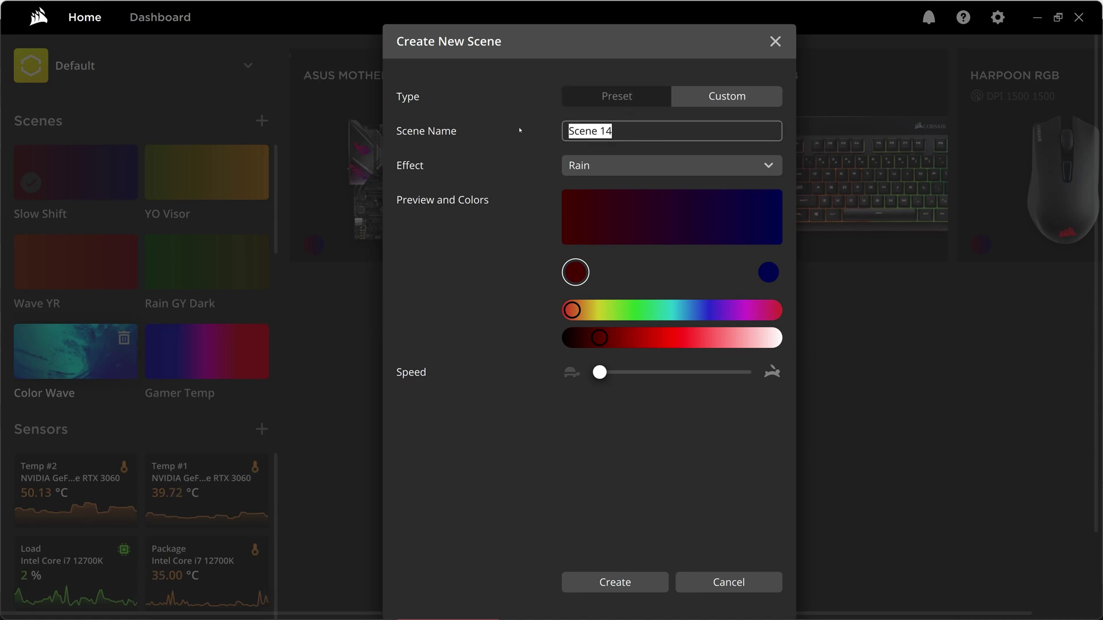